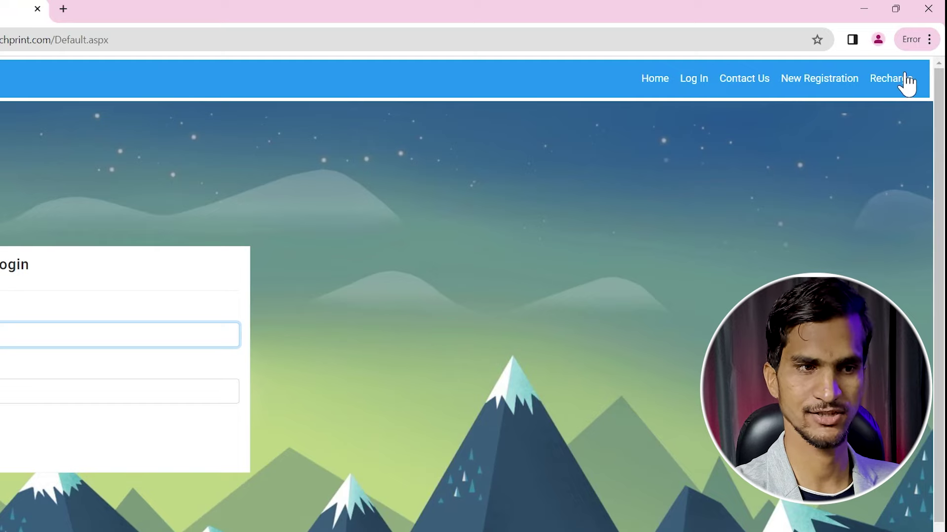
Open the New Registration form from the Contact Us menu
left_click(741, 80)
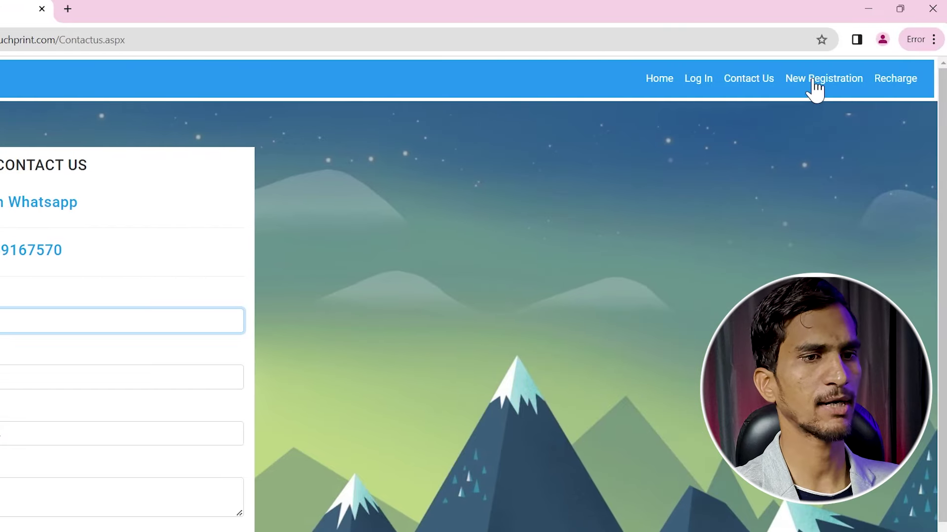
left_click(814, 80)
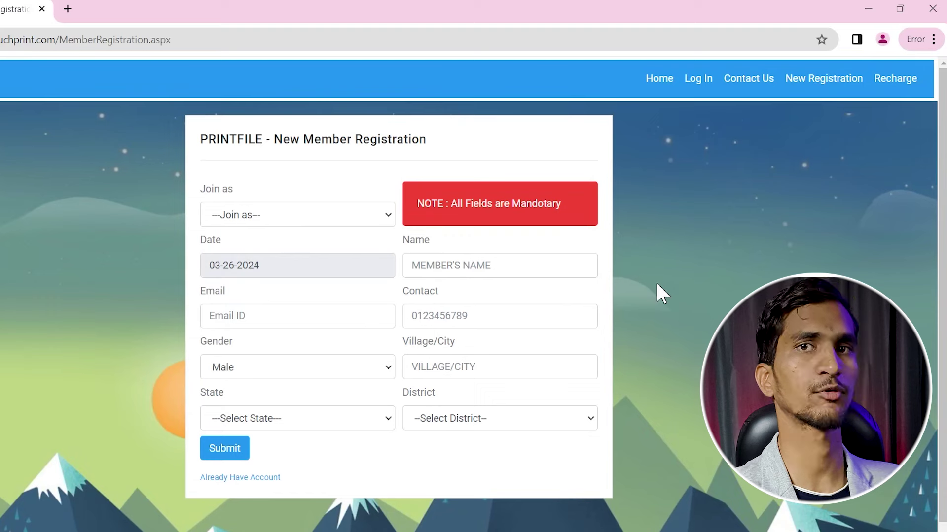
Join as Retailer and enter the member's name and e-mail address
left_click(257, 219)
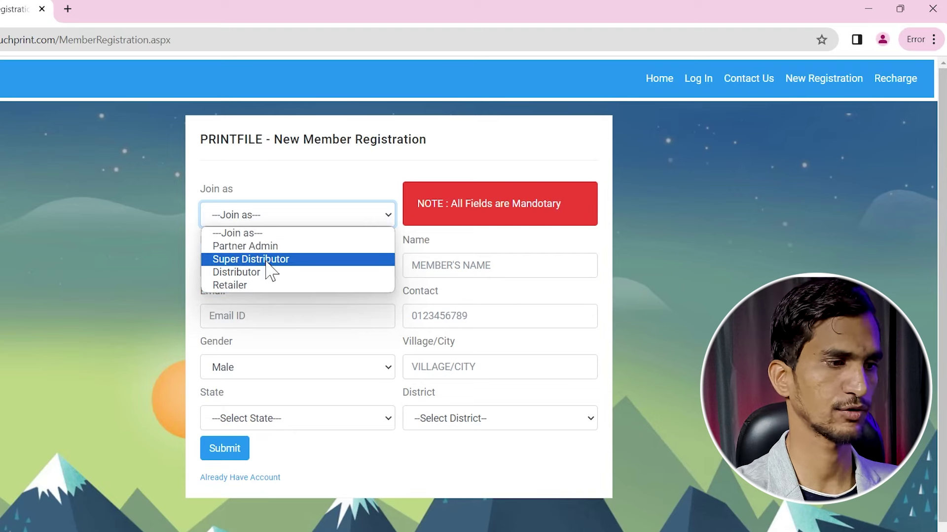
left_click(242, 285)
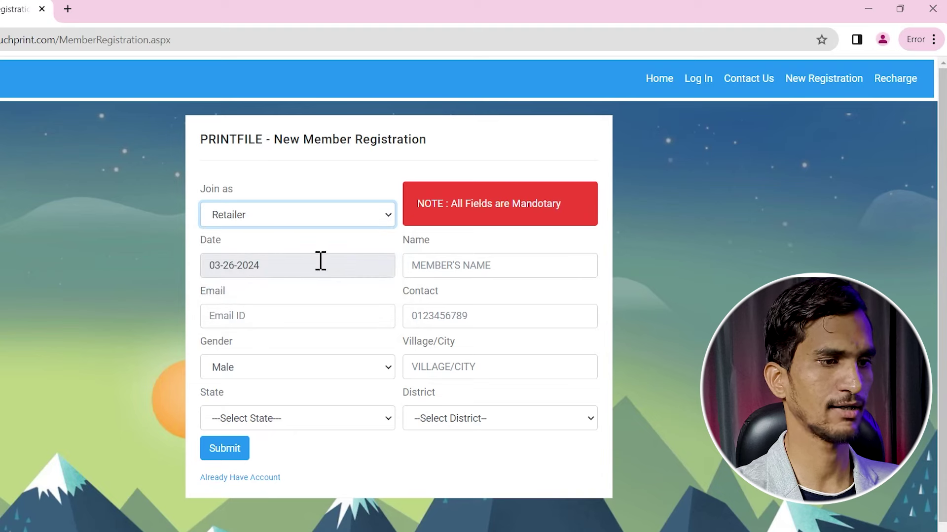
left_click(449, 263)
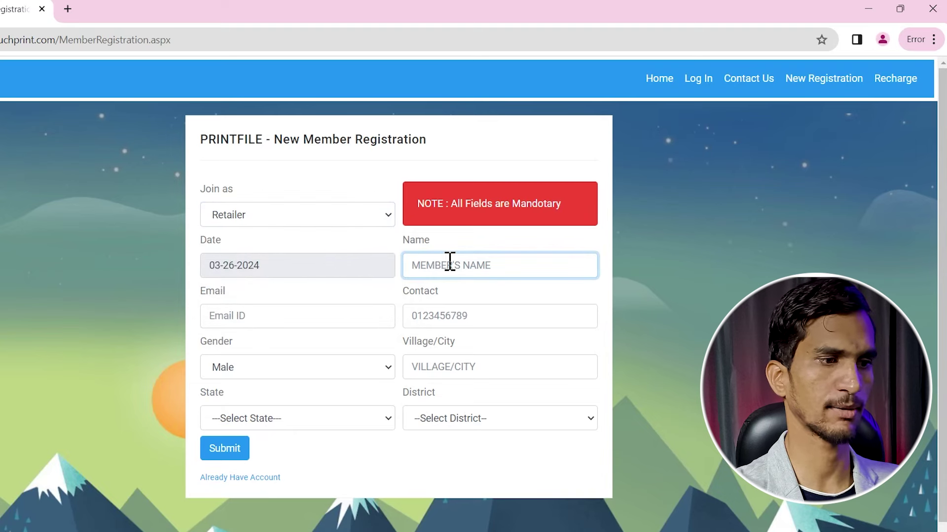
type("DEMO")
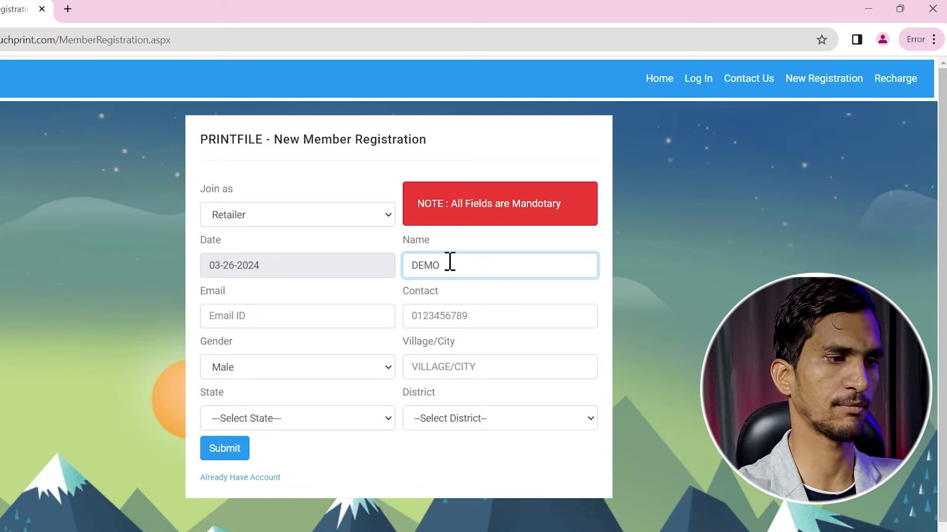
key("Tab")
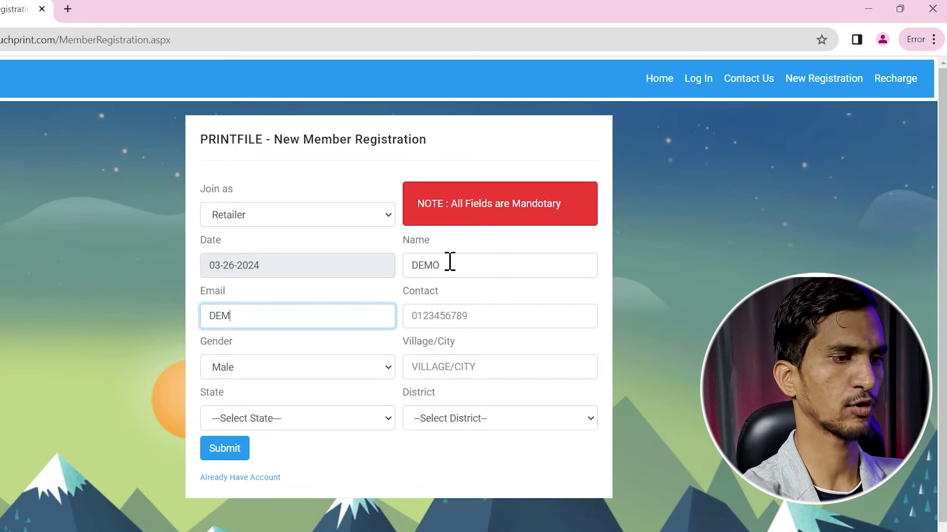
key("Tab")
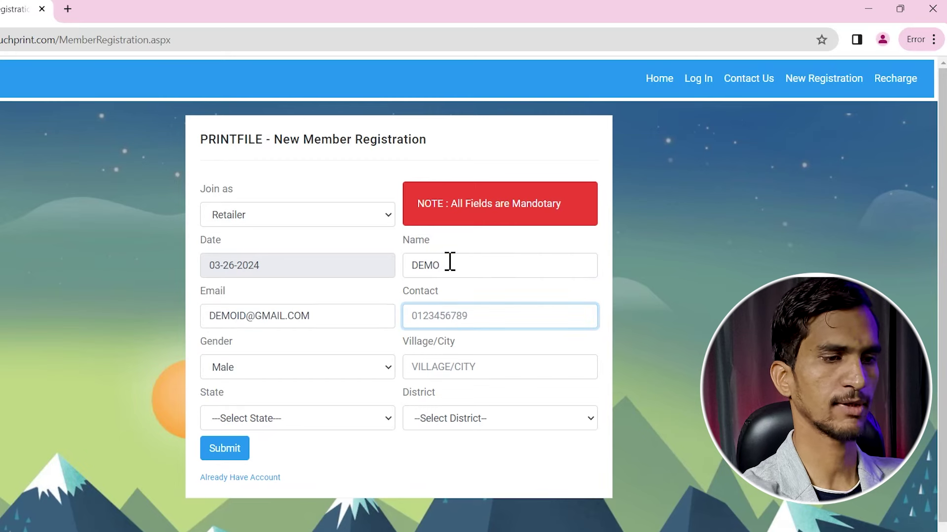
Enter the contact number and village/city, then choose state Uttarakhand and district Dehradun
type("9876543210")
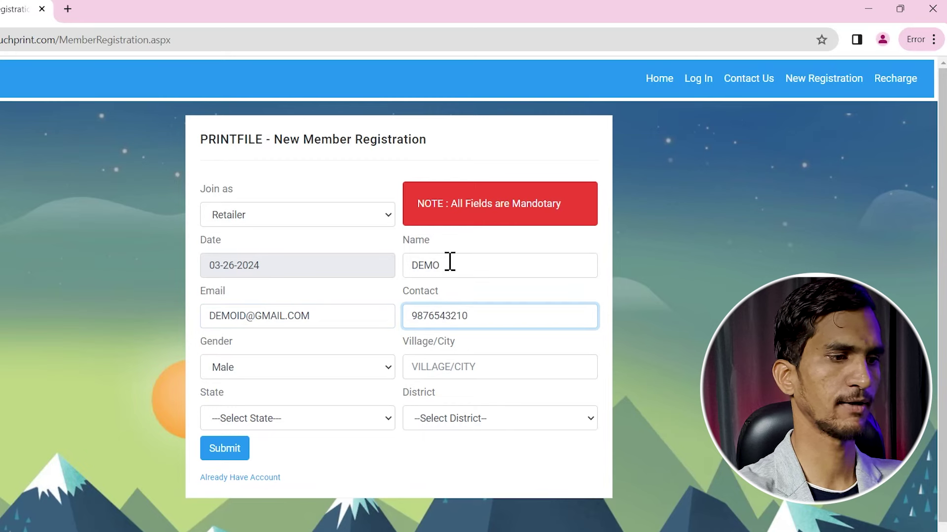
key("Tab")
type("DEMA")
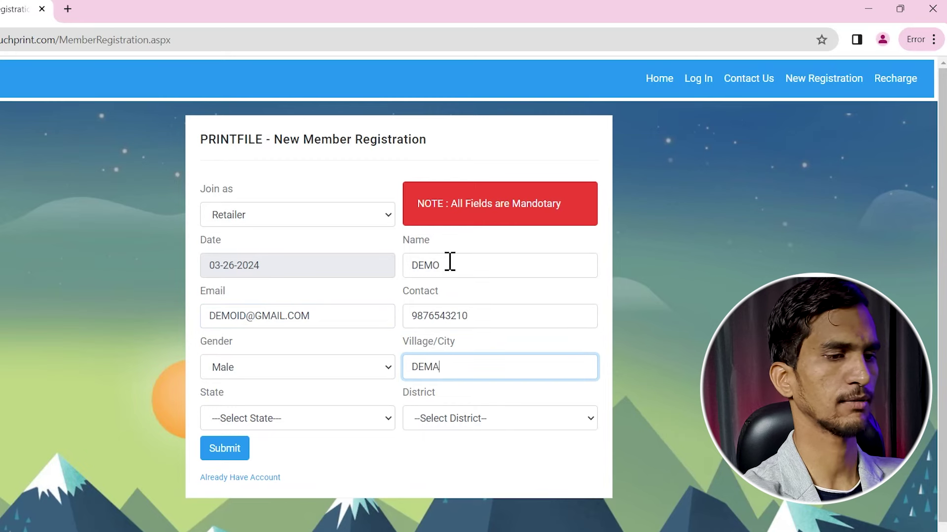
type("BADPUR")
key("Tab")
key("u")
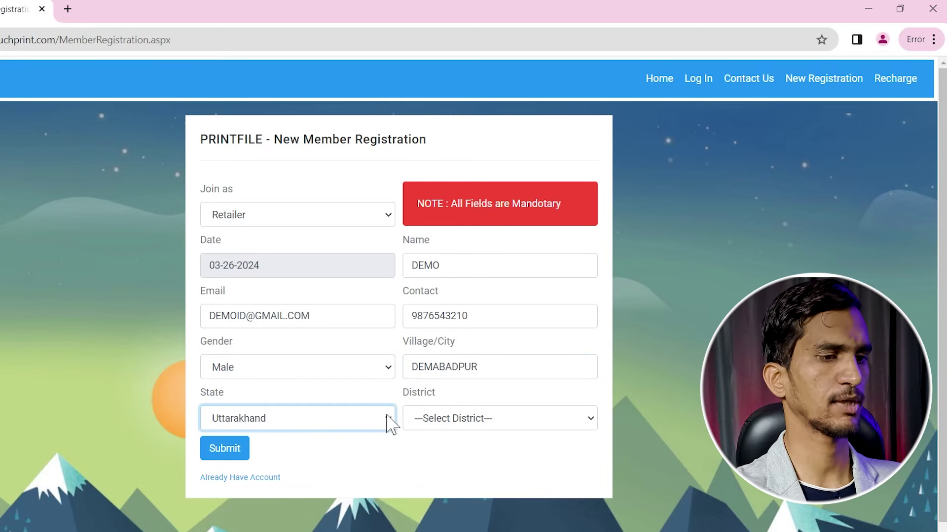
left_click(495, 420)
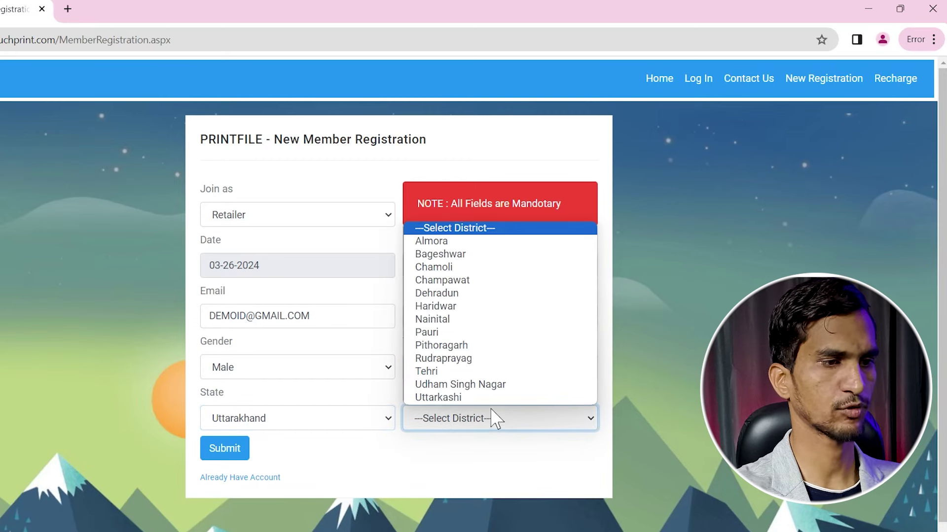
left_click(474, 293)
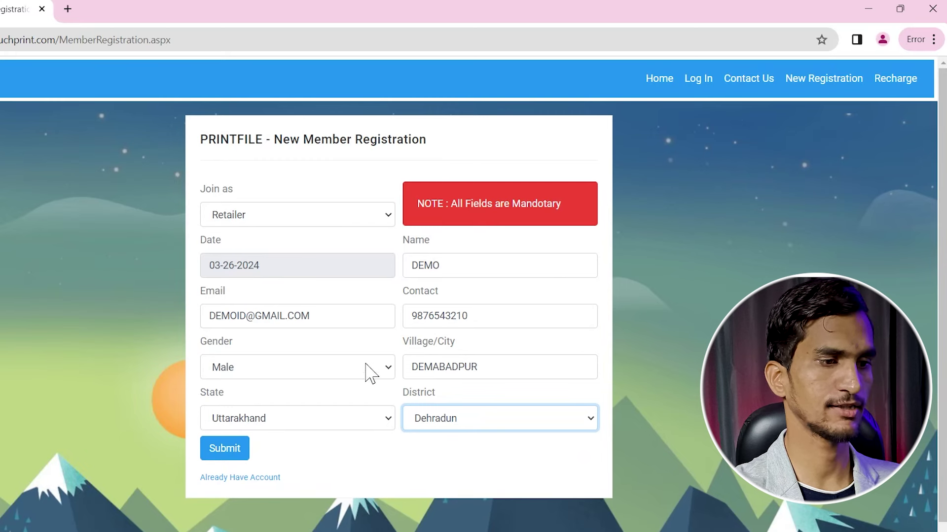
left_click_drag(471, 316, 439, 316)
Change the contact number and resubmit the registration after the 'Mobile Already Exist' warning
double_click(424, 316)
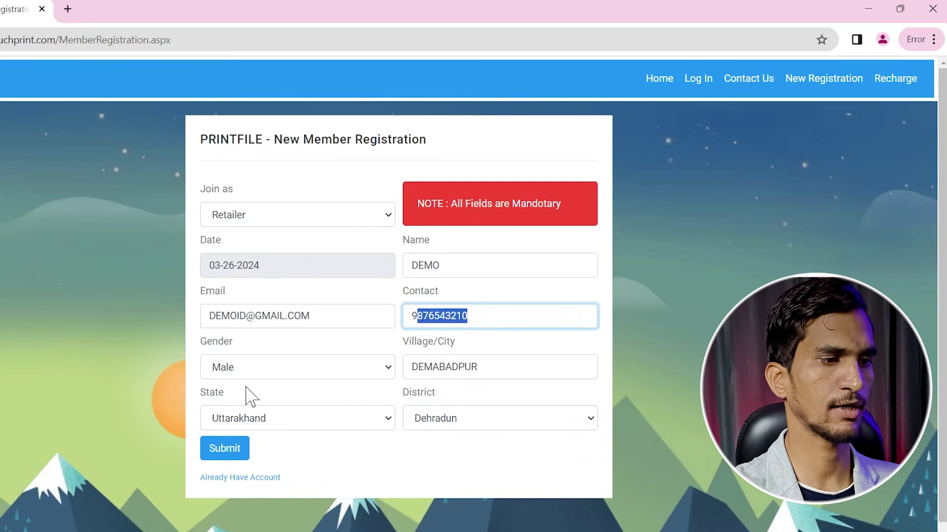
left_click_drag(262, 316, 245, 316)
left_click(318, 477)
left_click(230, 451)
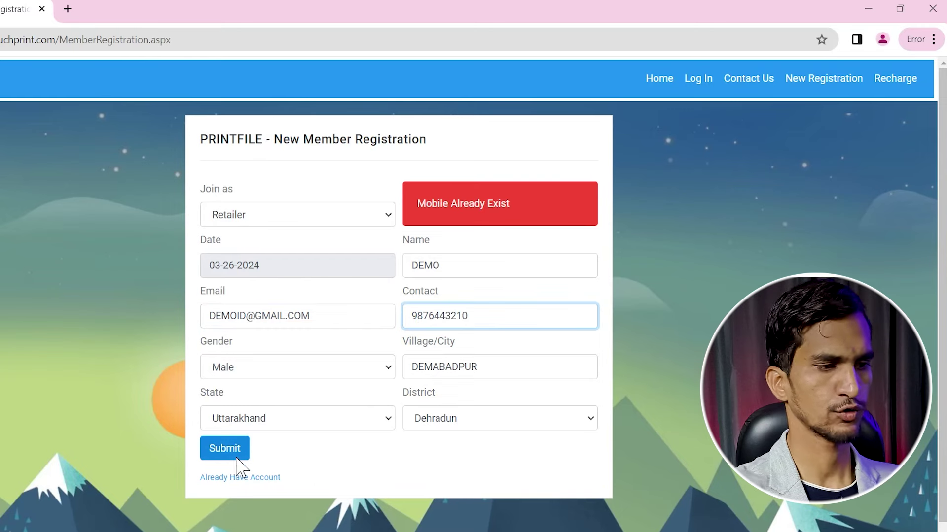
left_click(234, 458)
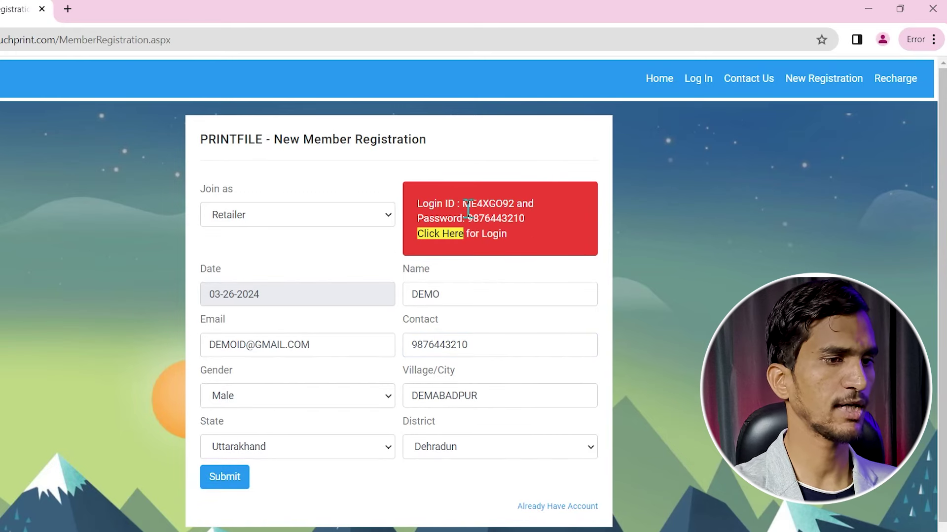
Select the new account's login details and the password shown in the red note
left_click_drag(430, 196, 543, 229)
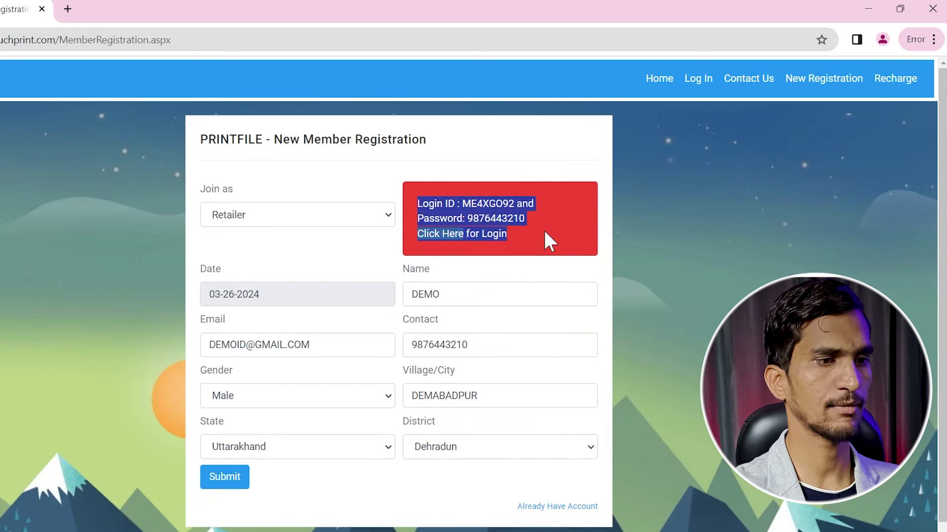
left_click(540, 227)
left_click_drag(434, 219, 493, 219)
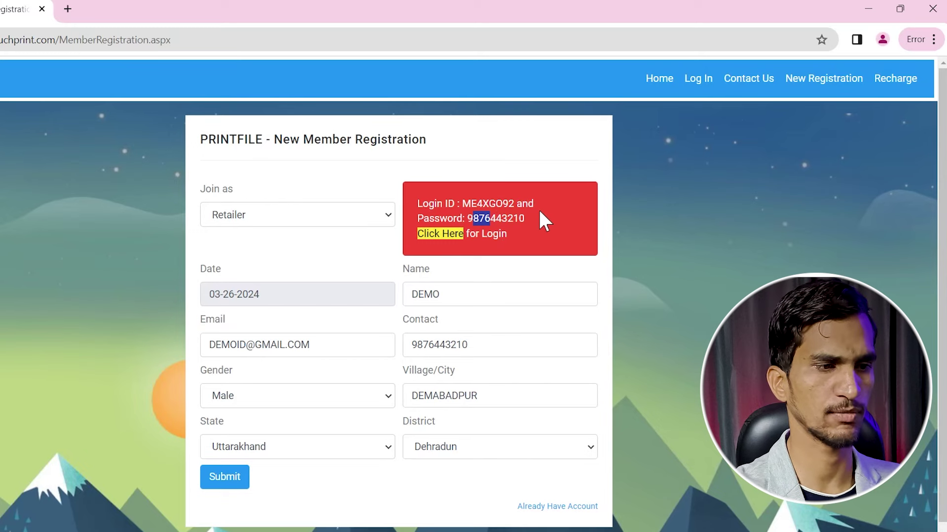
left_click(525, 217)
double_click(485, 219)
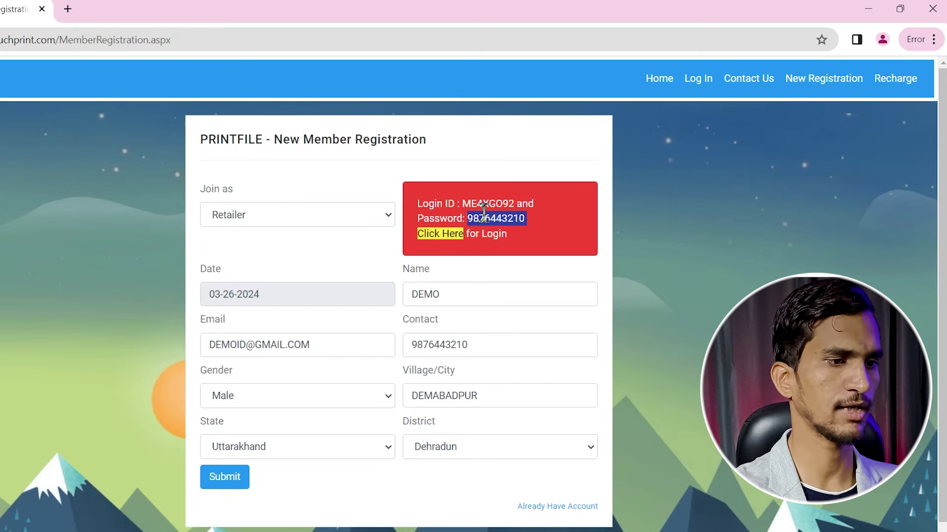
left_click(525, 217)
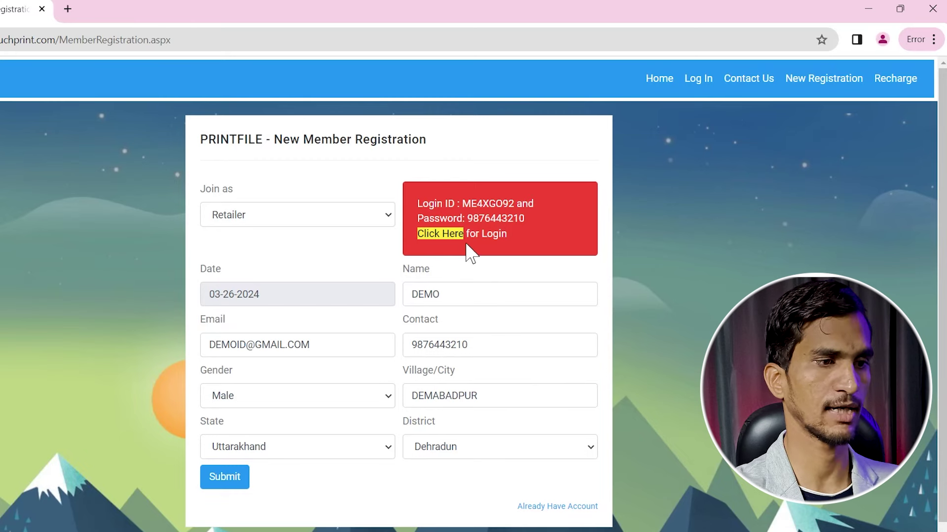
Go to the login page and paste the new login ID as the username
left_click(447, 241)
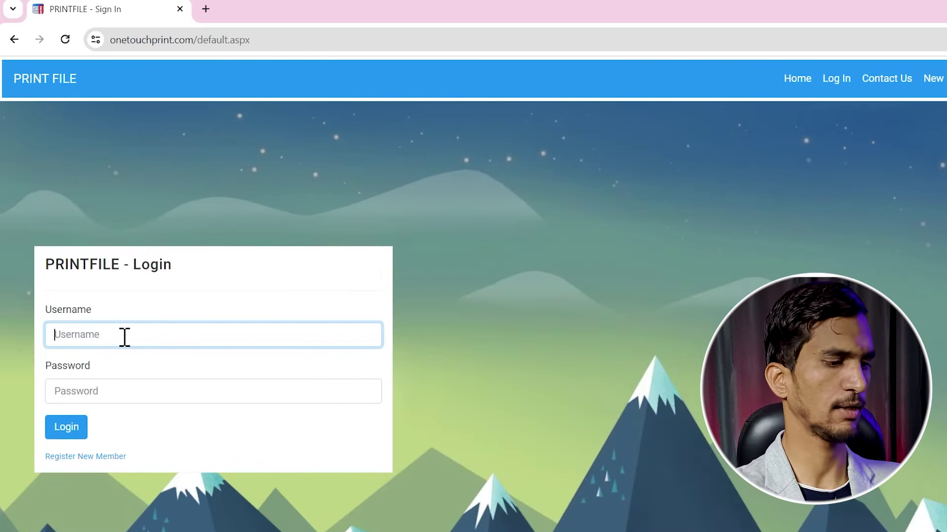
key("ctrl+v")
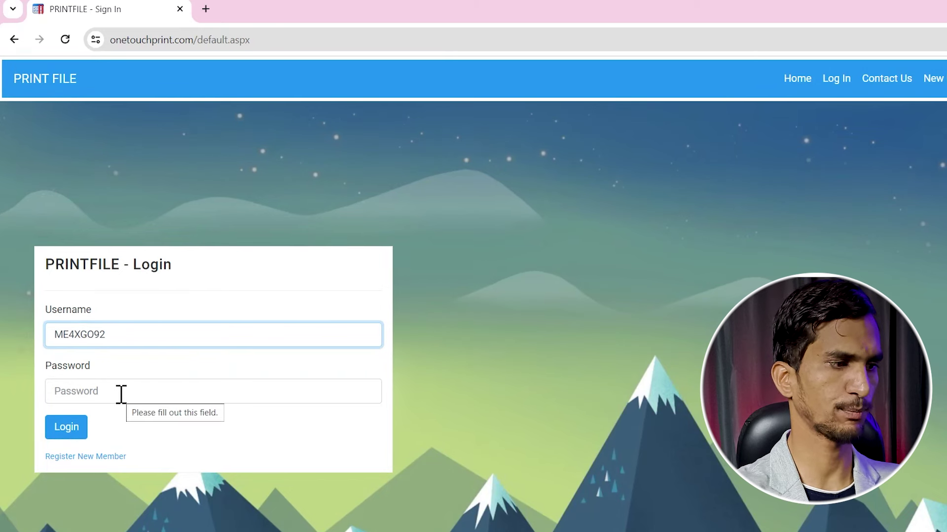
left_click(121, 395)
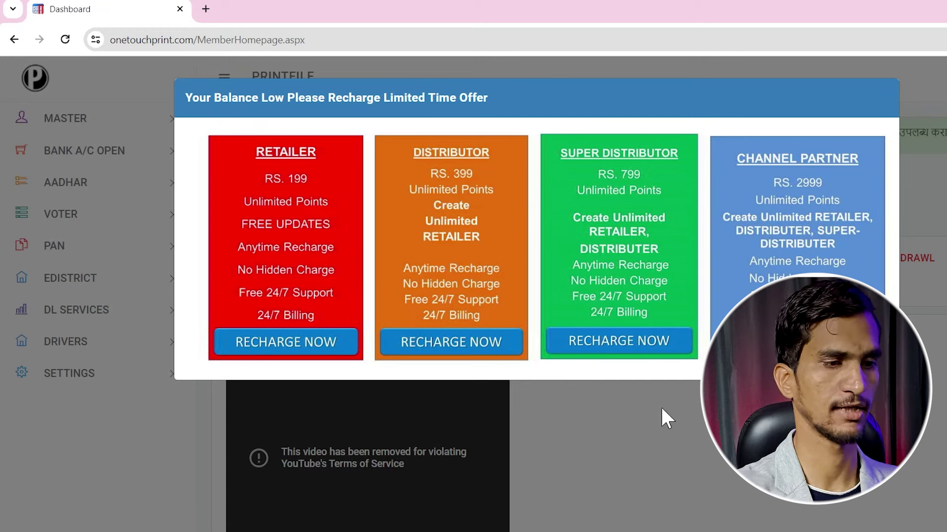
Dismiss the recharge offer and highlight the dashboard's total points value
scroll(726, 465, "down", 2)
left_click(726, 465)
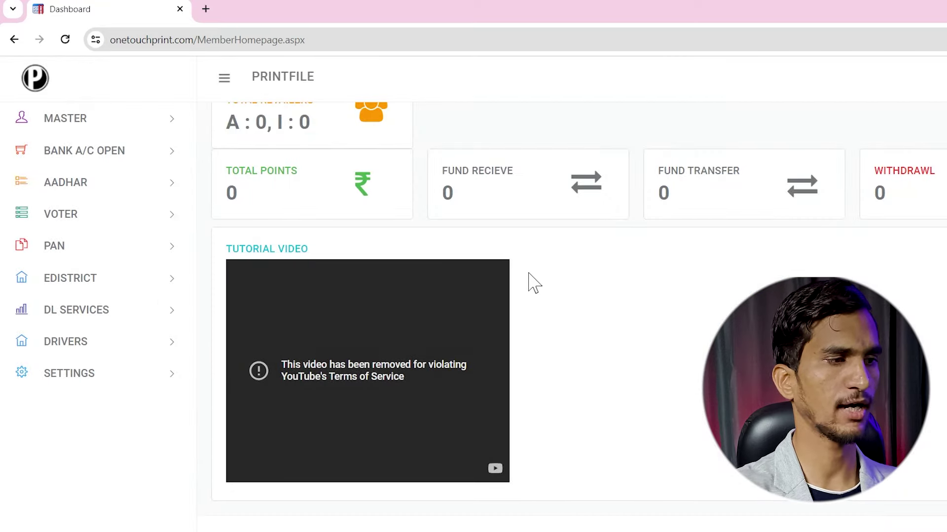
scroll(545, 281, "up", 2)
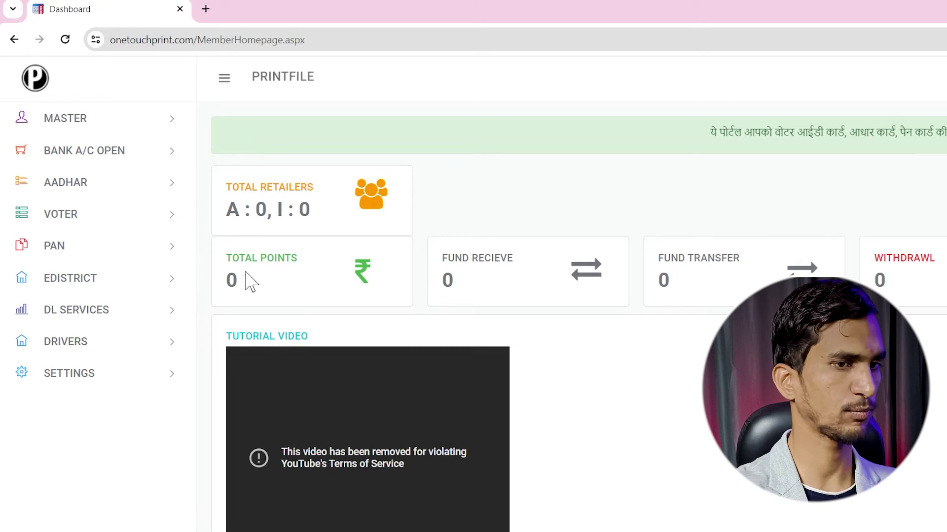
double_click(239, 276)
left_click_drag(229, 257, 306, 262)
left_click(307, 262)
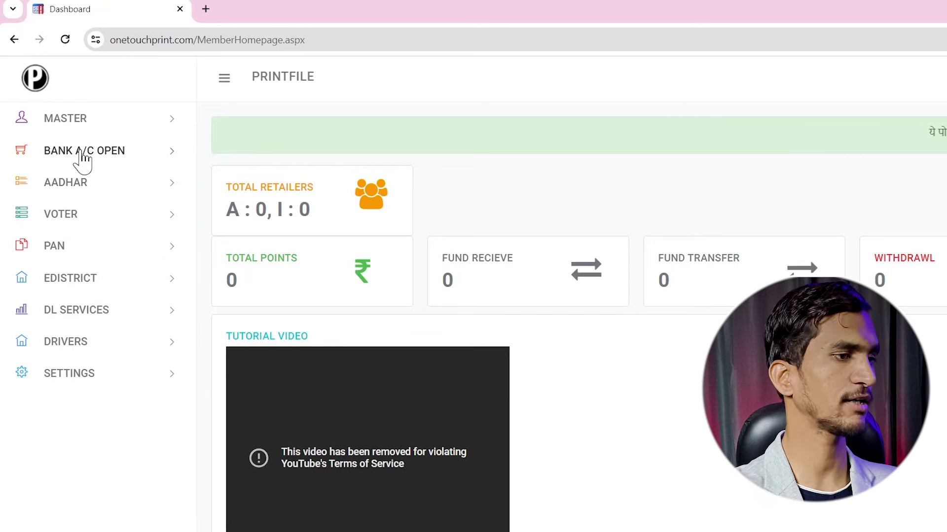
Expand and collapse BANK A/C OPEN, then expand the AADHAR menu
left_click(169, 154)
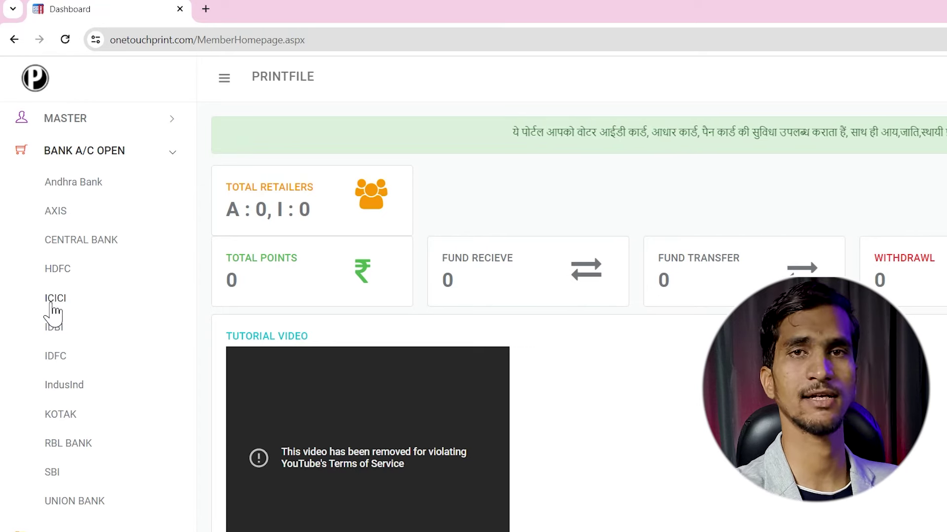
left_click(177, 152)
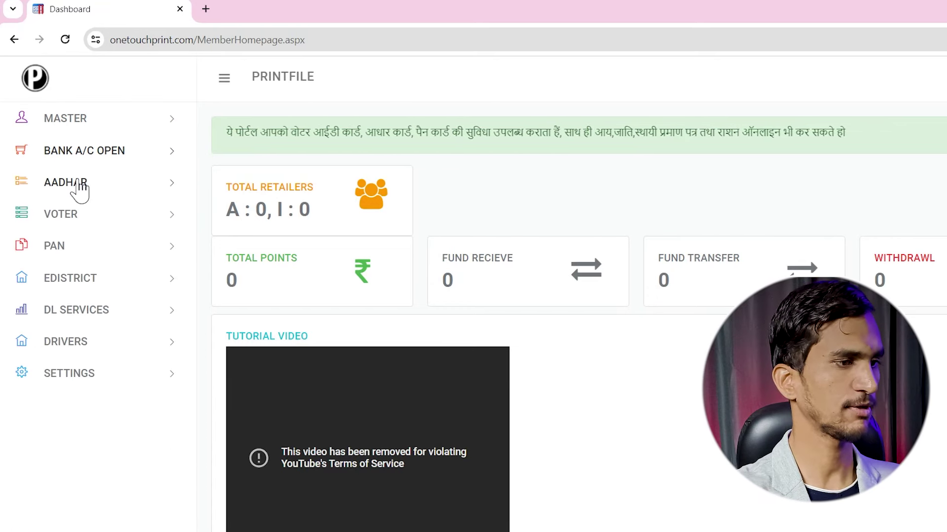
left_click(176, 185)
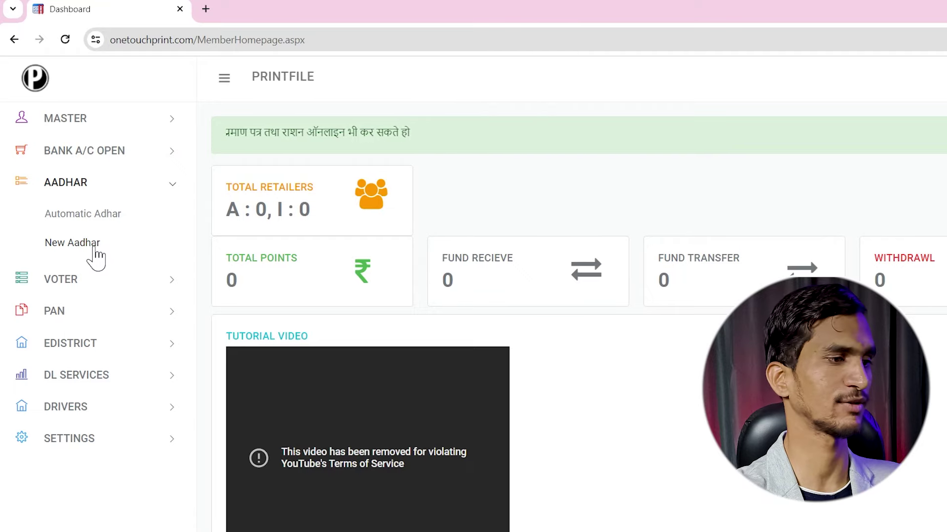
Open Automatic Adhar in a new tab, dismiss its recharge popup and focus the Aadhar Number field
left_click(102, 215, "ctrl")
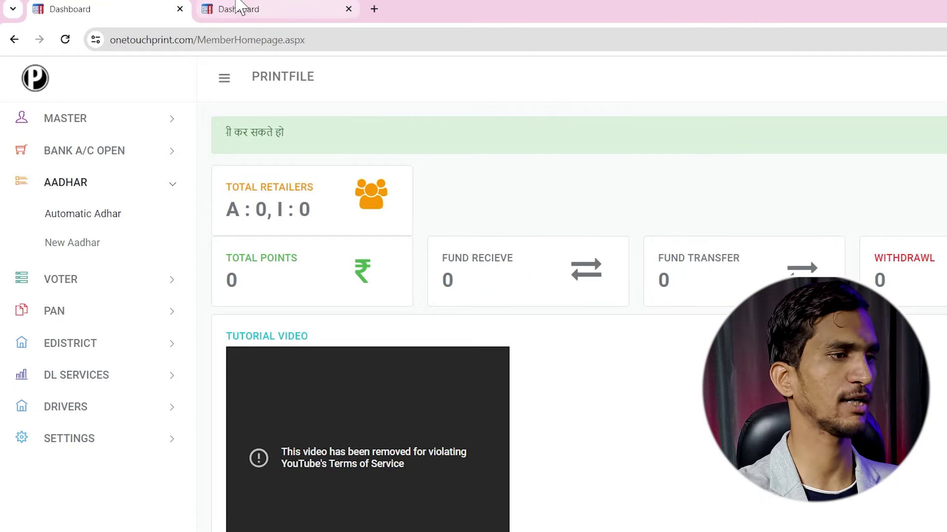
left_click(249, 9)
left_click(350, 411)
left_click(253, 219)
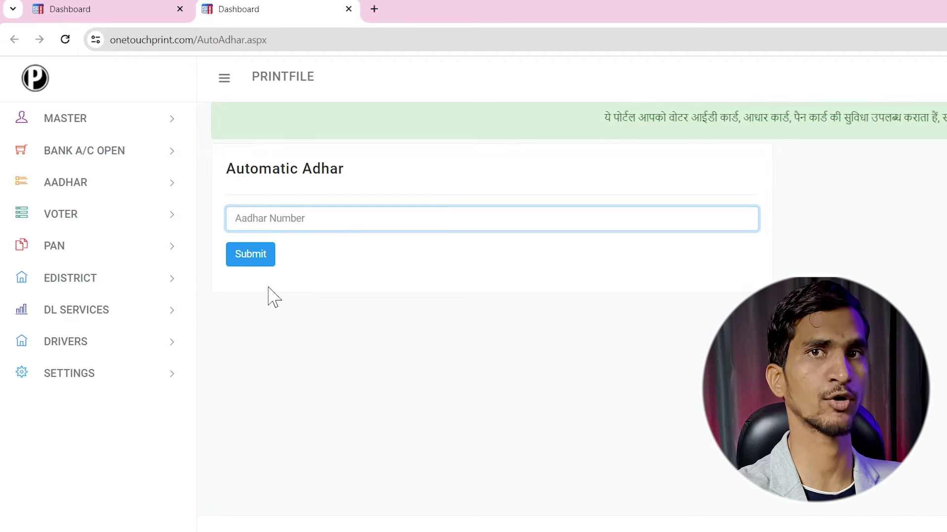
left_click(123, 192)
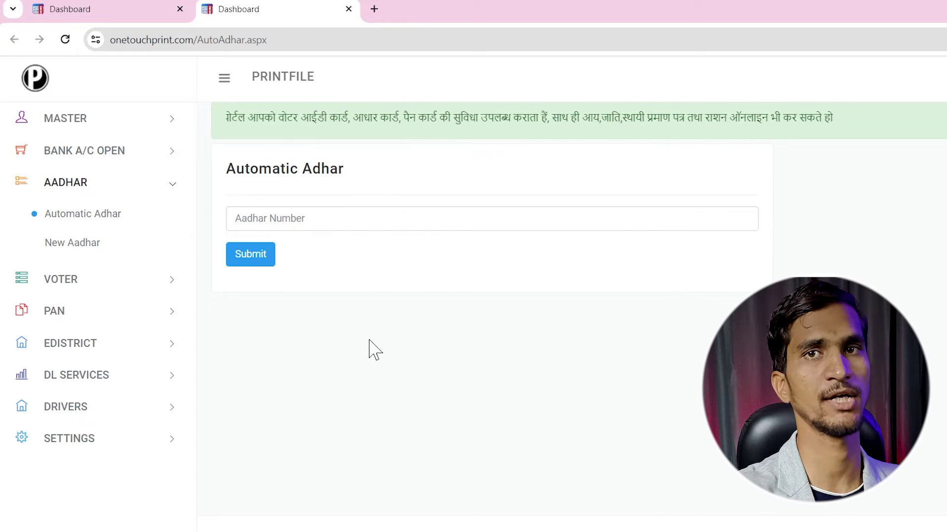
Open New Aadhar, generate a new Aadhaar form, scroll through it, then reopen New Aadhar
left_click(62, 245)
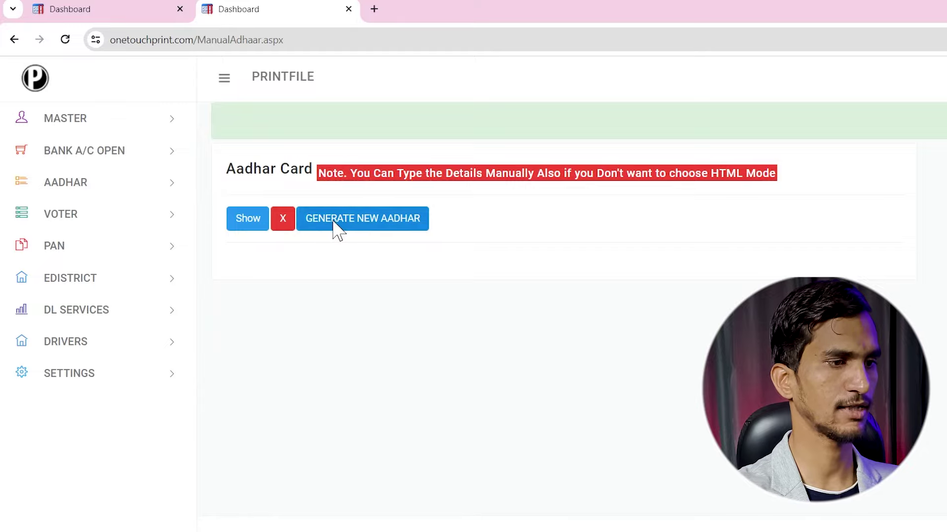
left_click(334, 223)
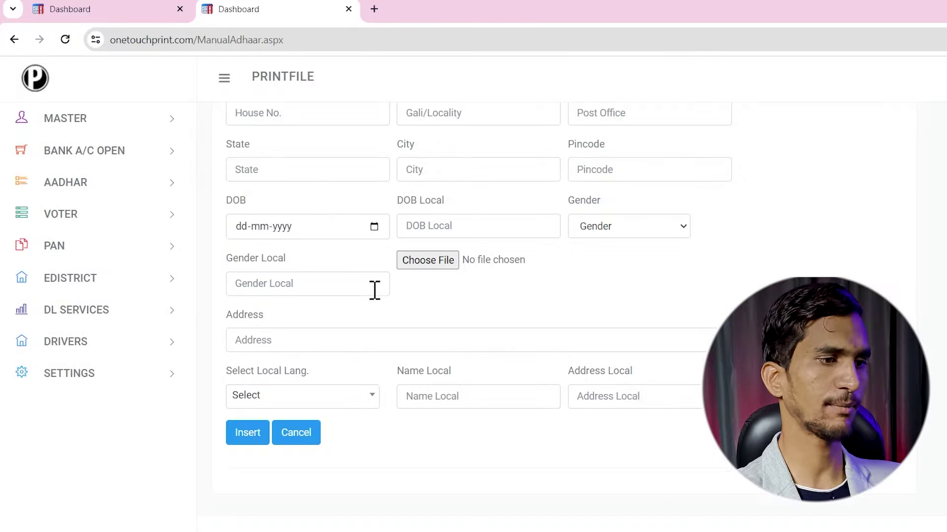
scroll(374, 289, "up", 5)
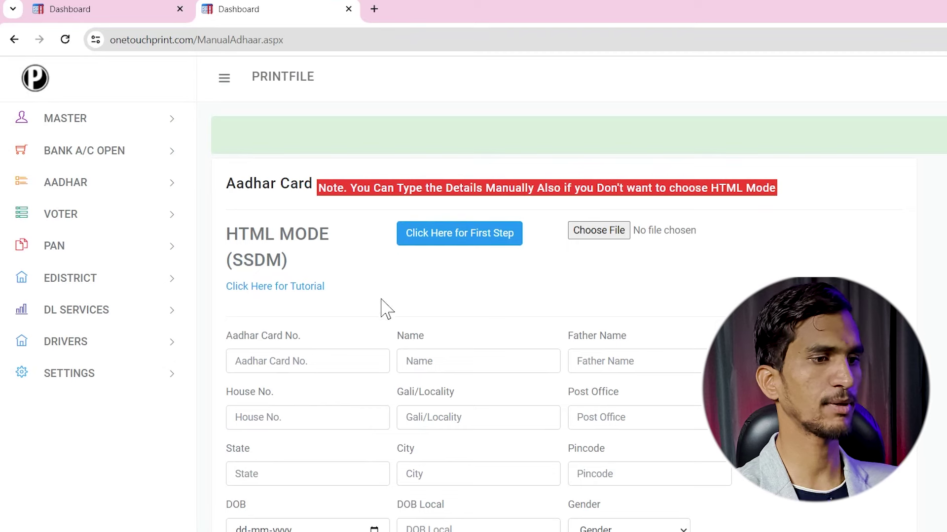
scroll(488, 332, "down", 6)
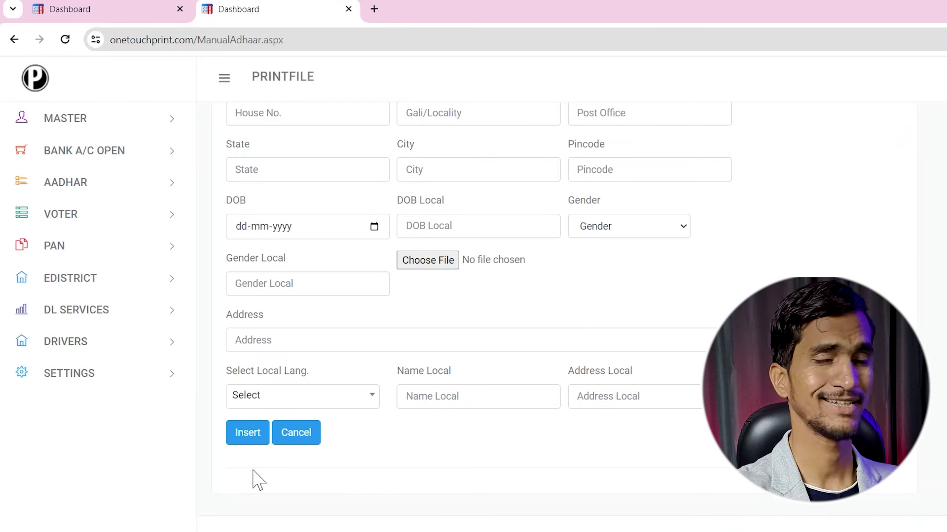
left_click(102, 185)
left_click(77, 246)
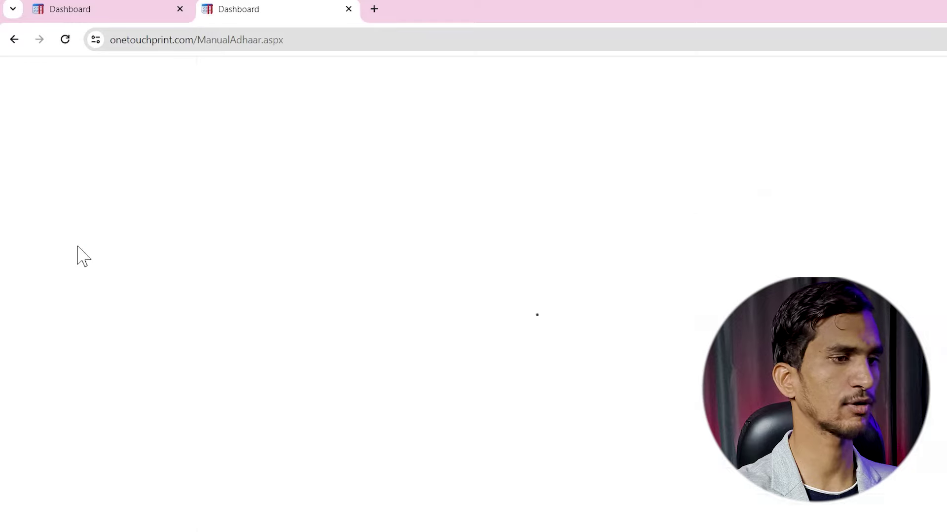
left_click(310, 338)
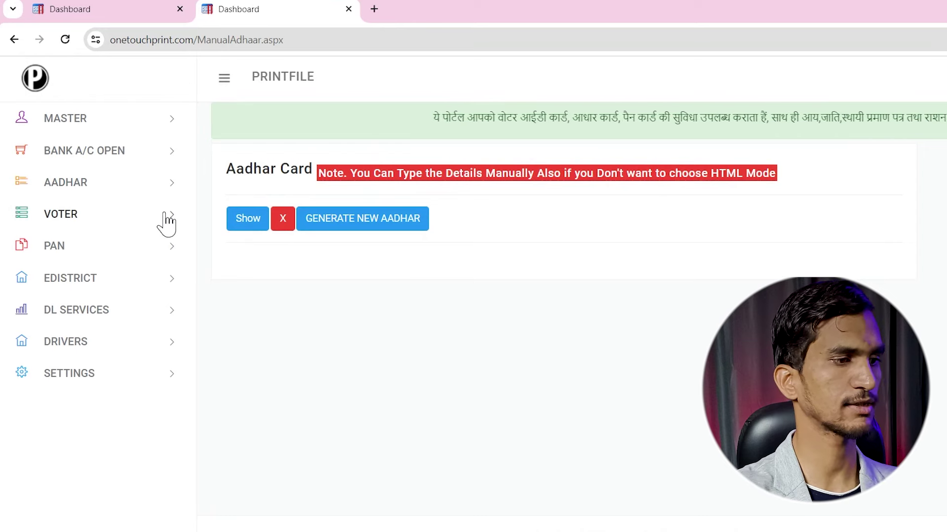
Open New VoterCard, generate a new voter card form and scroll through it
mouse_move(113, 219)
left_click(99, 246)
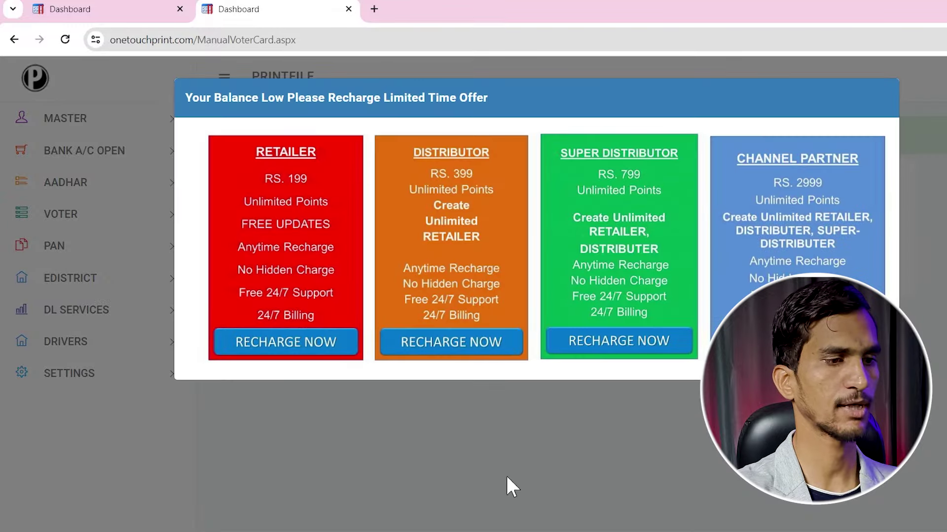
left_click(506, 479)
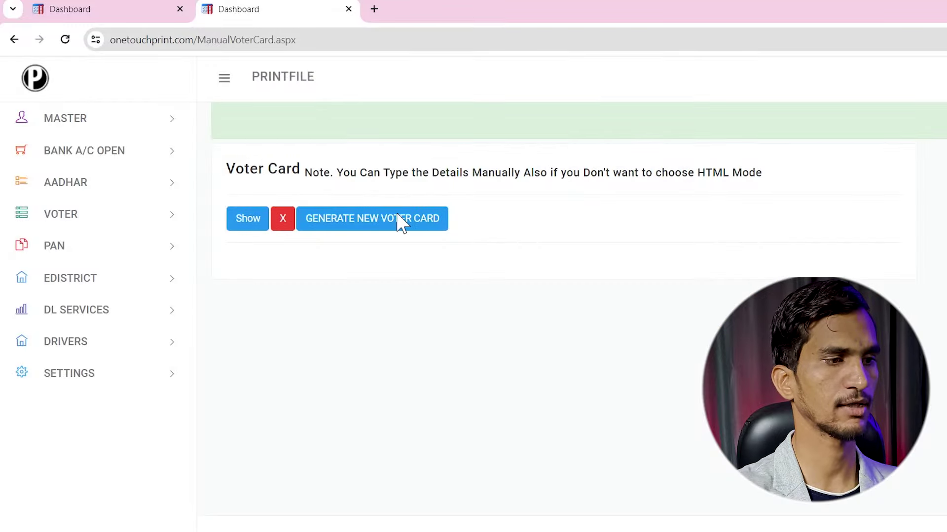
left_click(383, 227)
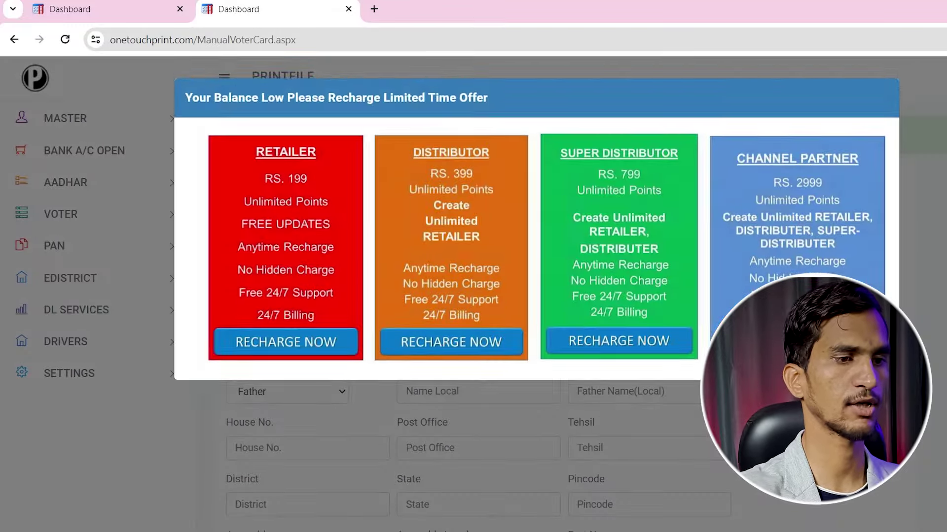
left_click(486, 248)
scroll(487, 247, "down", 8)
scroll(486, 262, "up", 7)
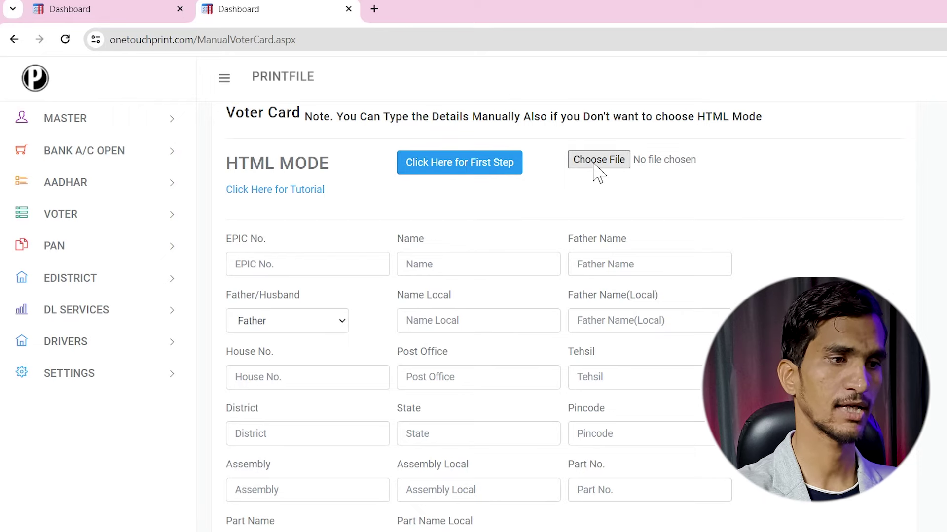
scroll(522, 225, "down", 3)
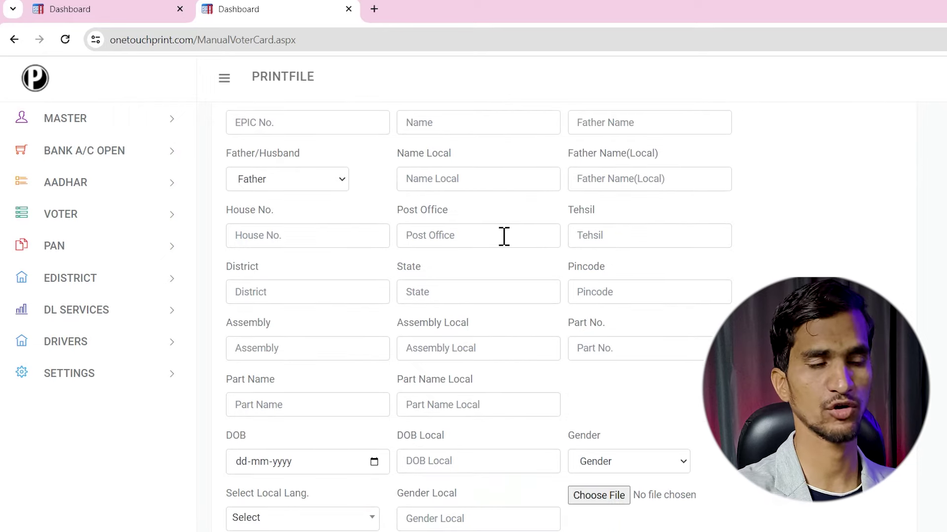
scroll(508, 244, "down", 4)
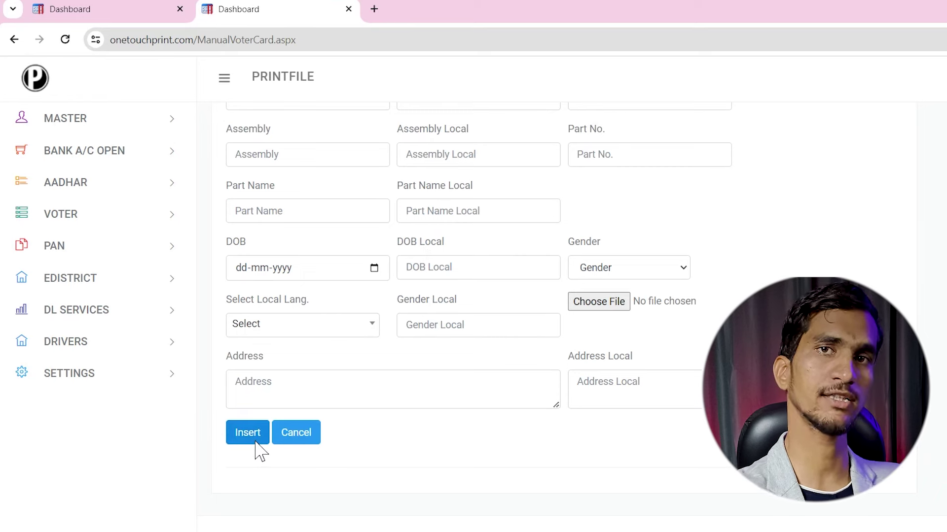
Open the automatic Voter 2 form asking for an EPIC Number
left_click(90, 217)
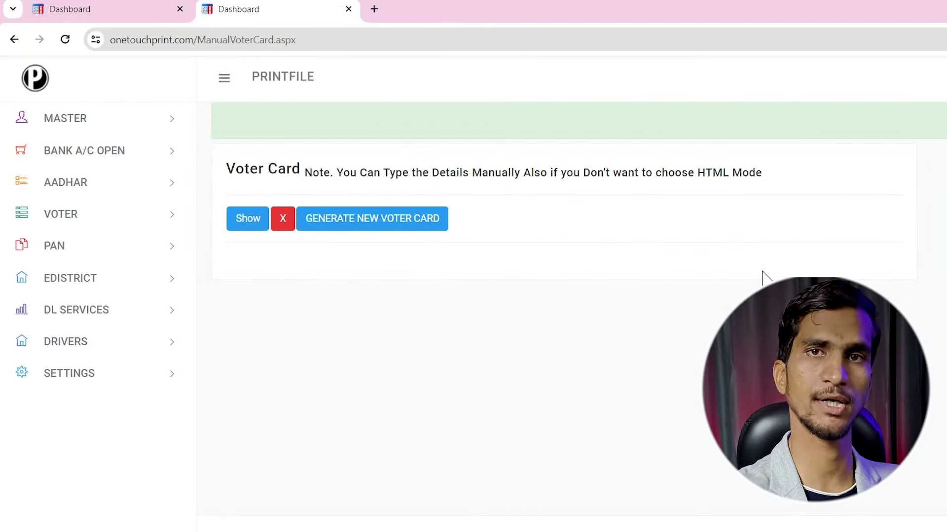
left_click(90, 217)
left_click(59, 276)
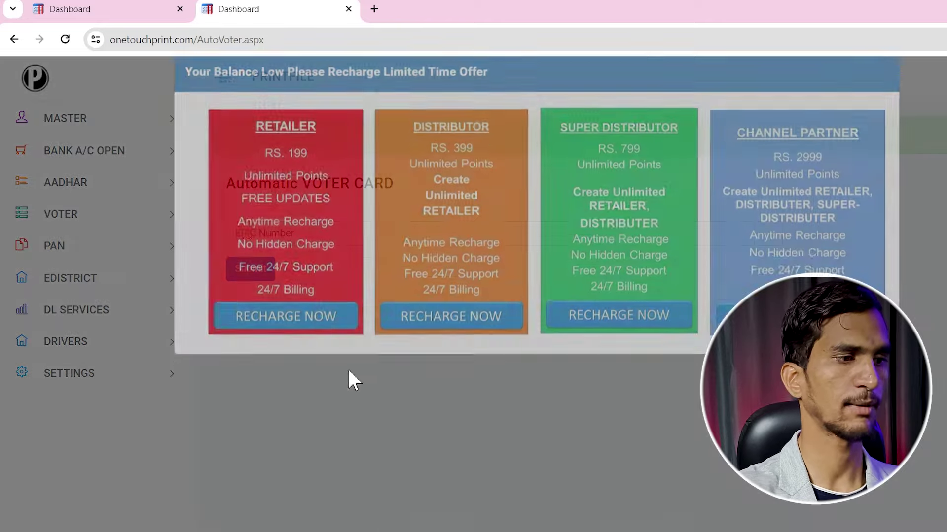
left_click(347, 369)
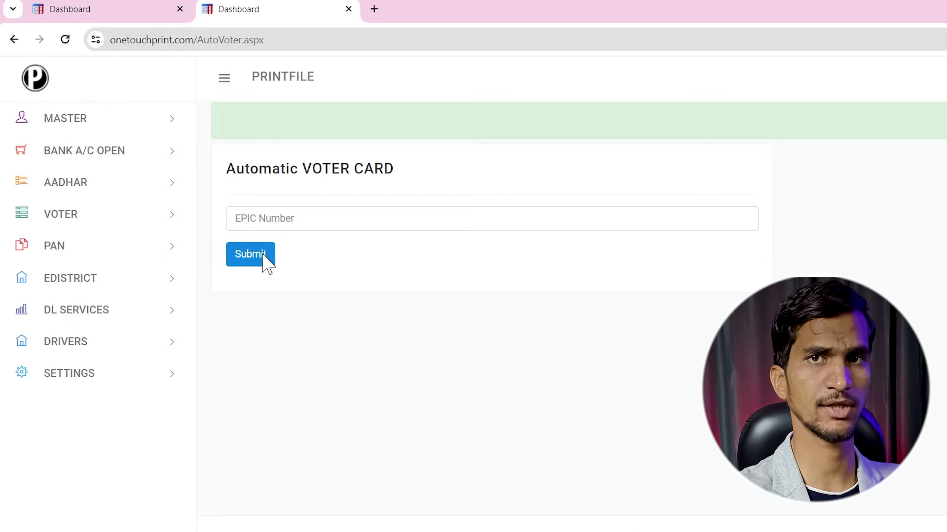
left_click(103, 251)
Open New Pan, generate a new PAN card form, then expand the EDISTRICT services
left_click(62, 277)
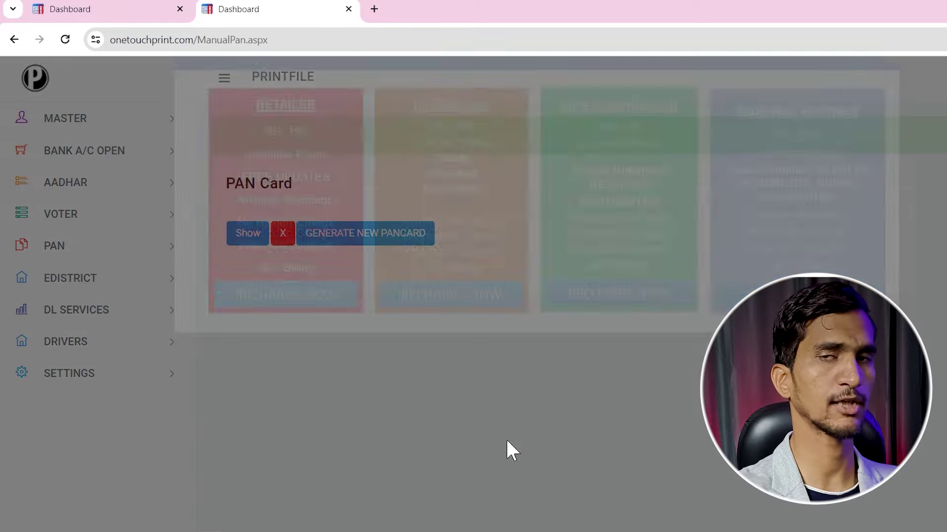
left_click(507, 441)
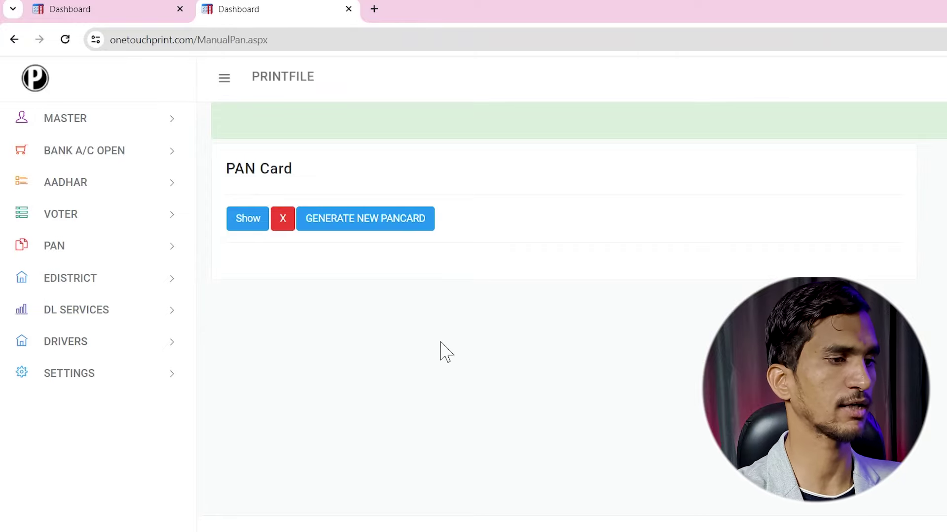
left_click(397, 224)
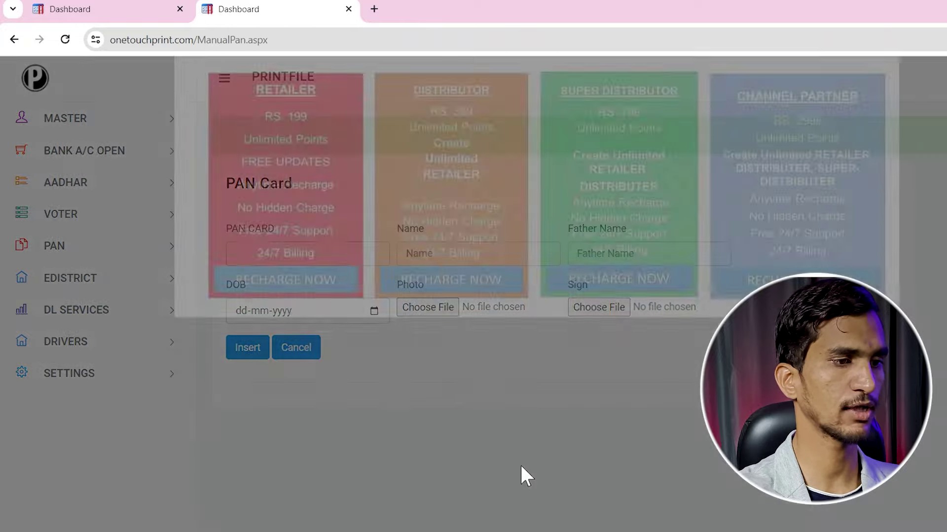
left_click(520, 466)
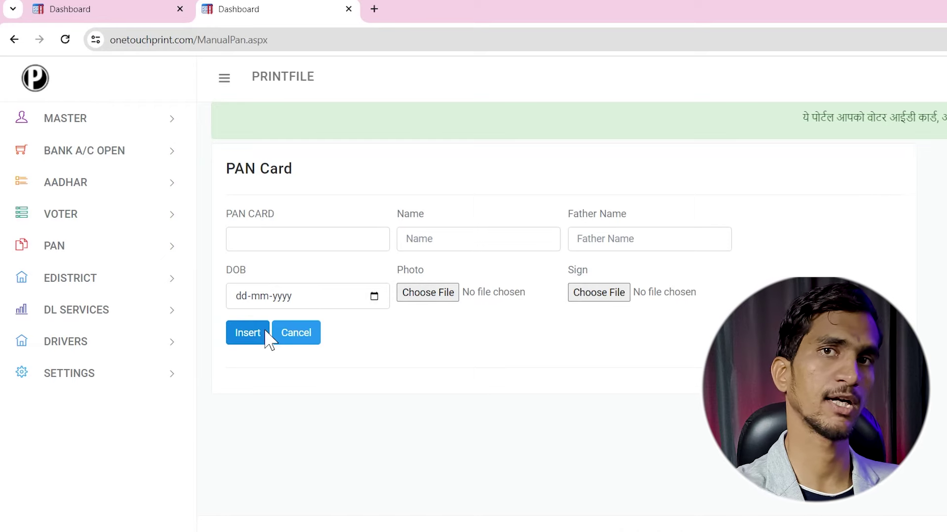
left_click(148, 286)
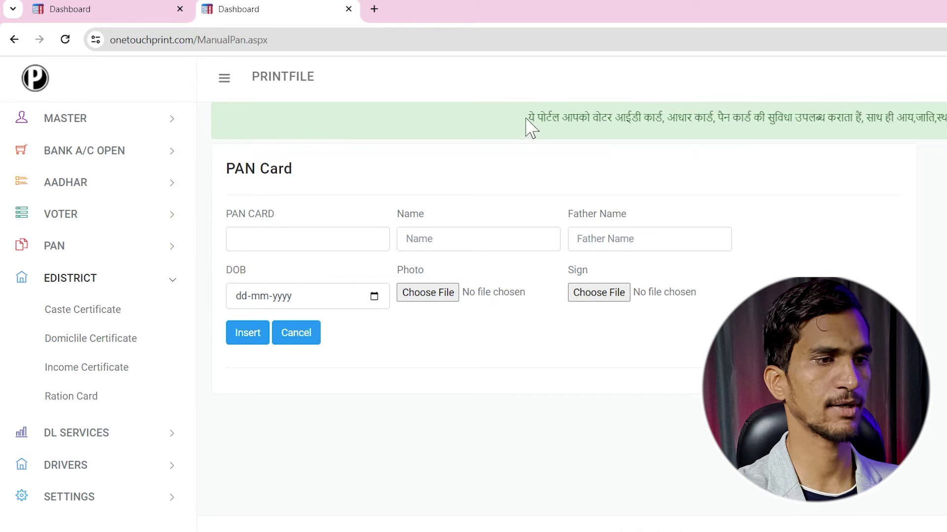
Return to the dashboard via the PRINTFILE logo and reload it
left_click(527, 119)
left_click_drag(527, 118, 693, 119)
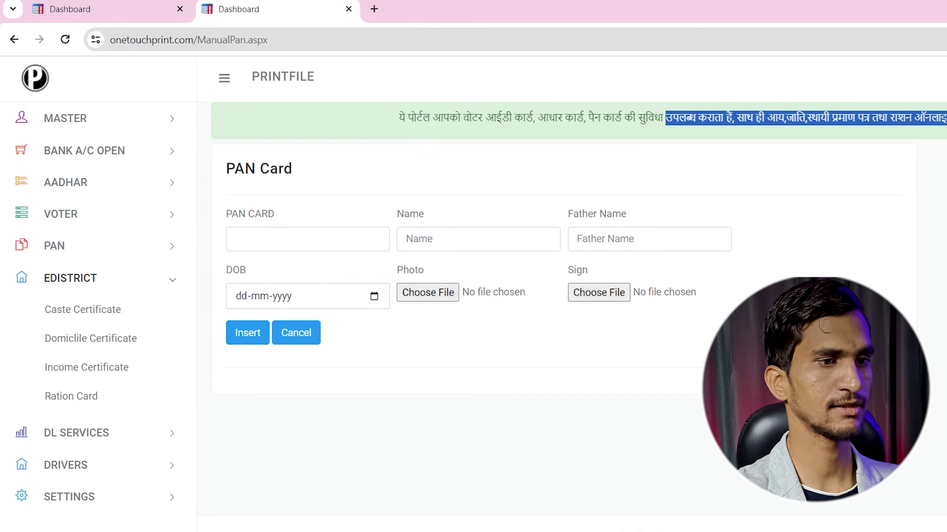
left_click(692, 119)
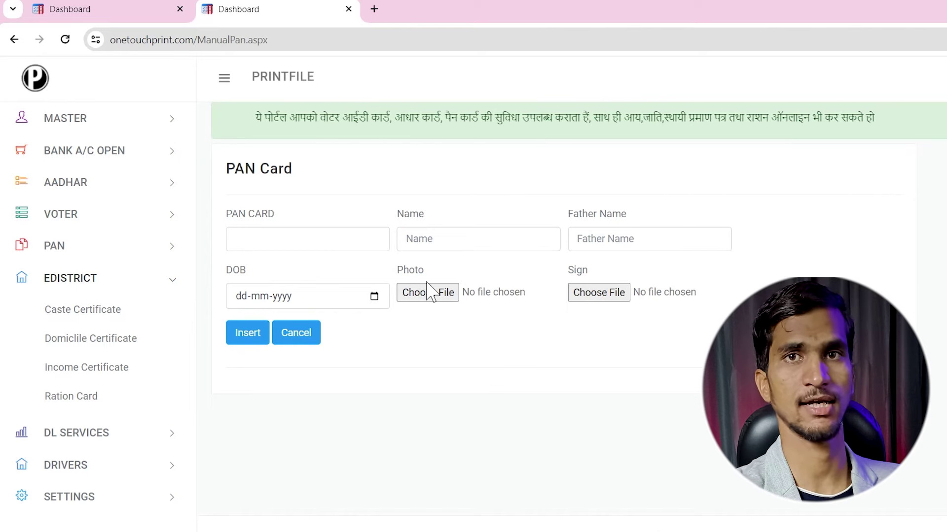
left_click(30, 79)
scroll(338, 224, "down", 2)
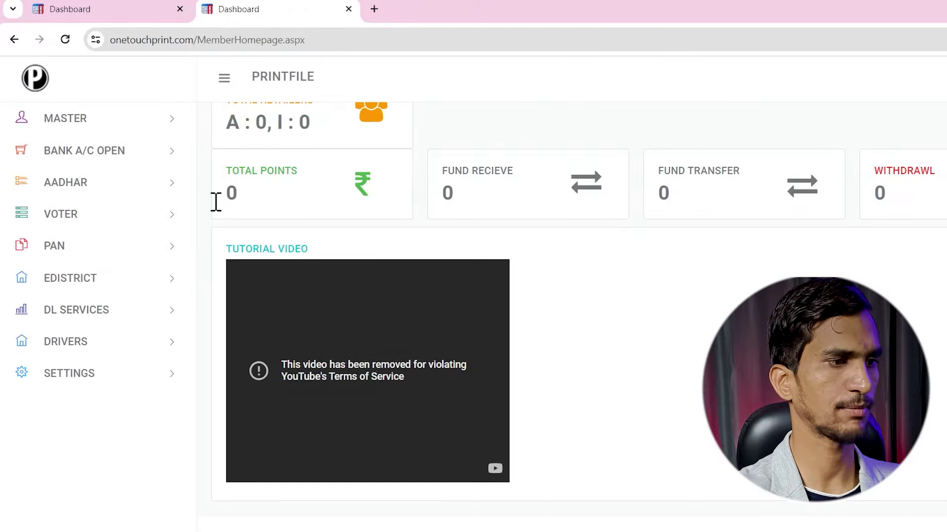
left_click(65, 40)
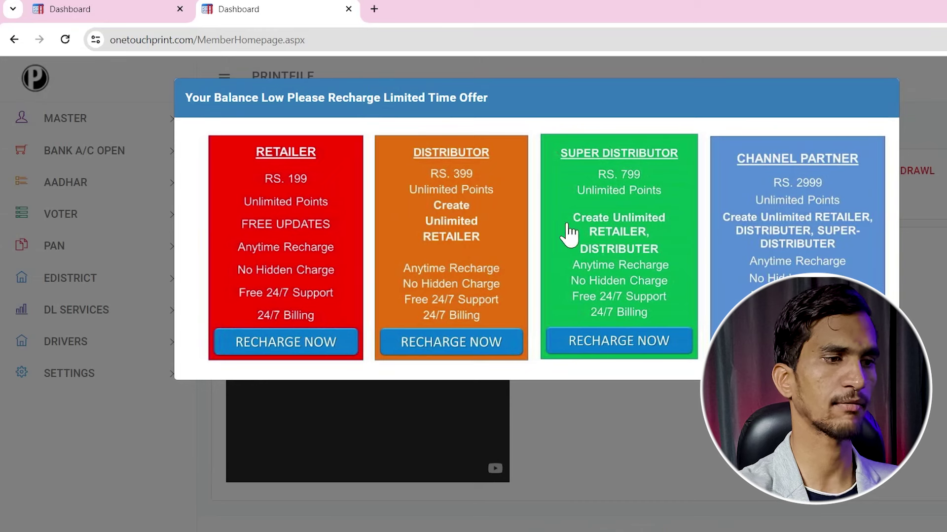